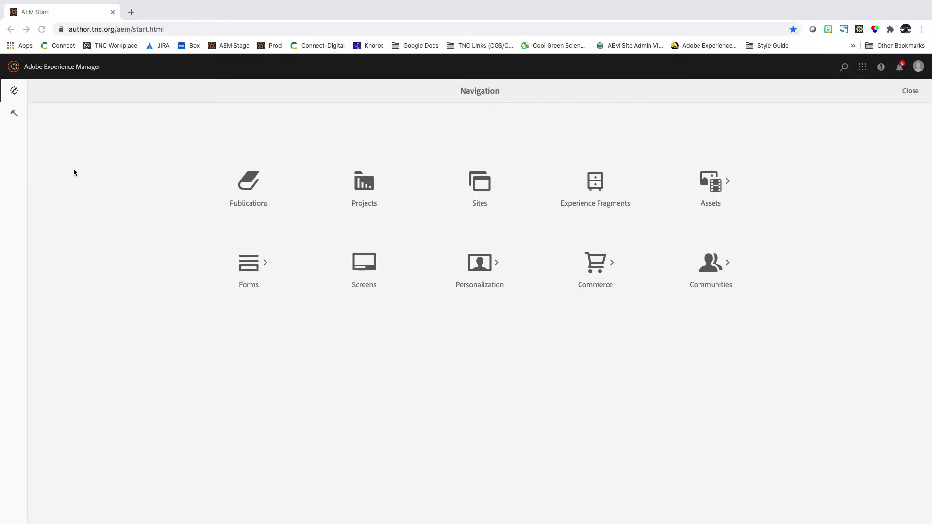
Step: Open the Reports page of the ACS AEM Commons tools
{"action": "left_click", "coordinate": [15, 115]}
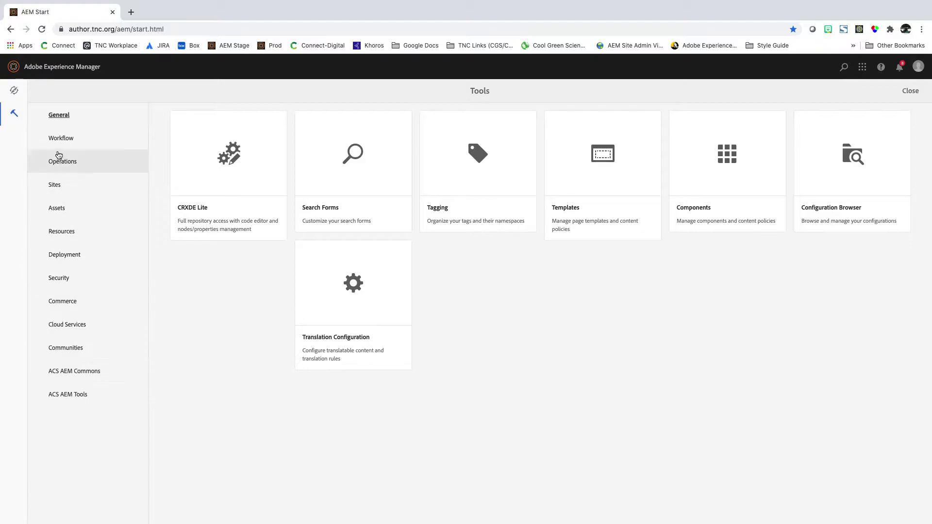
{"action": "left_click", "coordinate": [39, 374]}
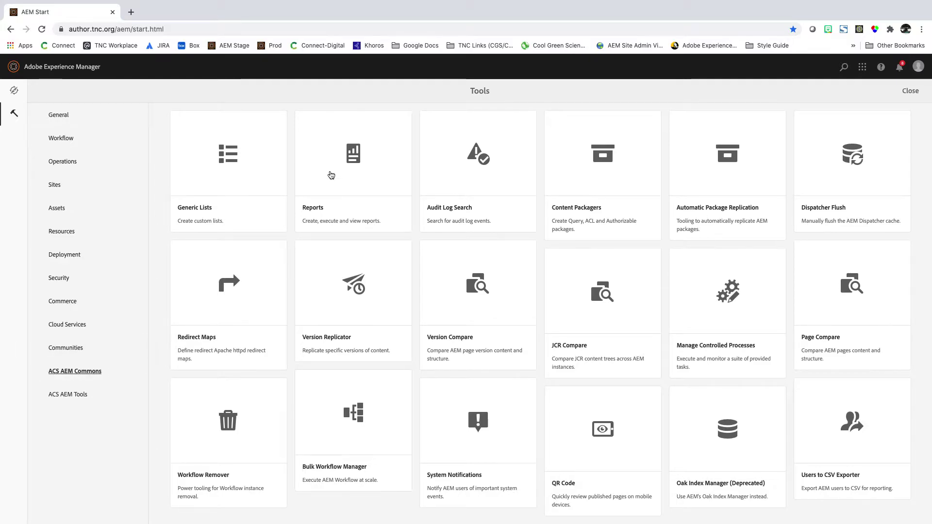
{"action": "left_click", "coordinate": [330, 173]}
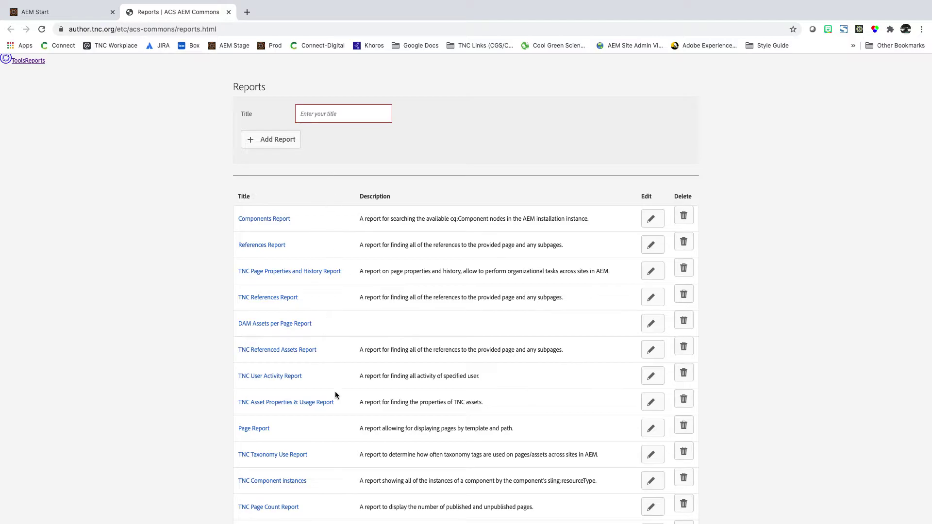
Step: Find the TNC Component instances report in the reports list and open it
{"action": "scroll", "coordinate": [344, 456], "scroll_direction": "down", "scroll_amount": 1}
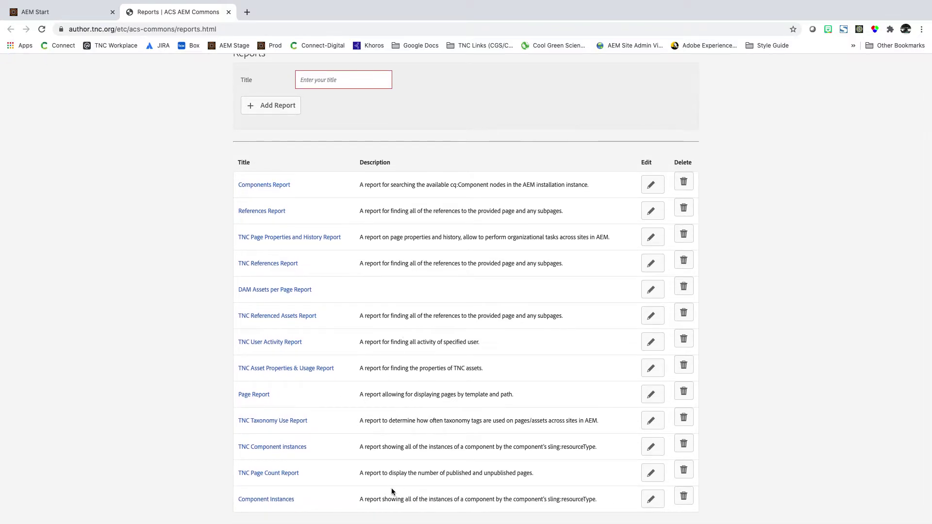
{"action": "scroll", "coordinate": [391, 490], "scroll_direction": "up", "scroll_amount": 1}
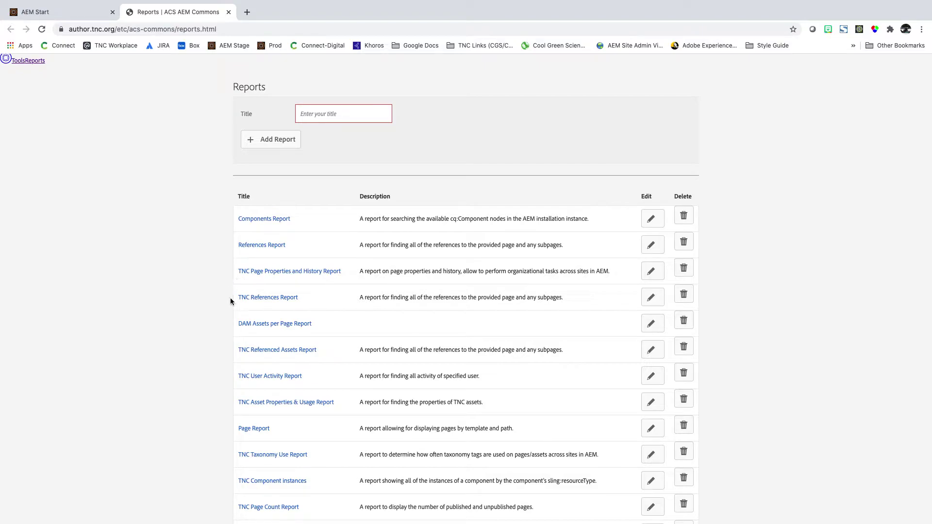
{"action": "scroll", "coordinate": [207, 363], "scroll_direction": "down", "scroll_amount": 2}
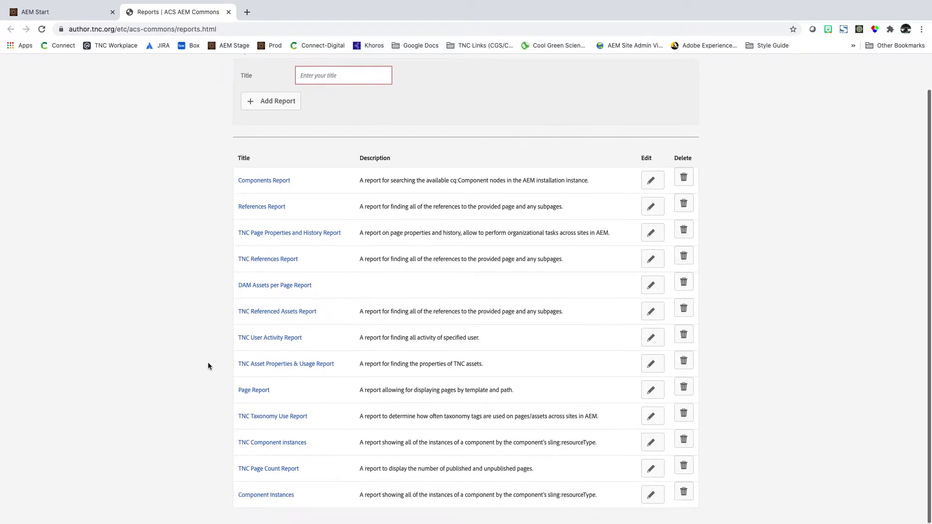
{"action": "scroll", "coordinate": [208, 363], "scroll_direction": "up", "scroll_amount": 2}
{"action": "scroll", "coordinate": [208, 365], "scroll_direction": "down", "scroll_amount": 2}
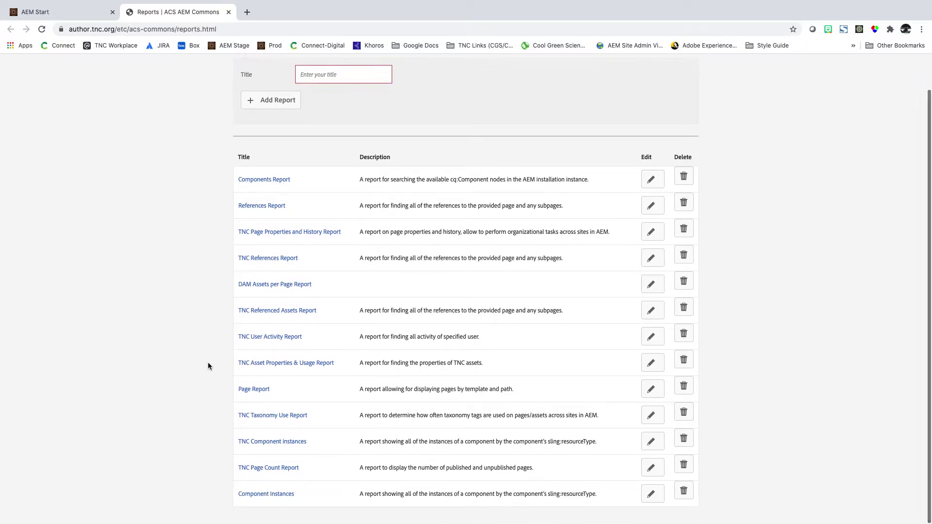
{"action": "left_click", "coordinate": [259, 443]}
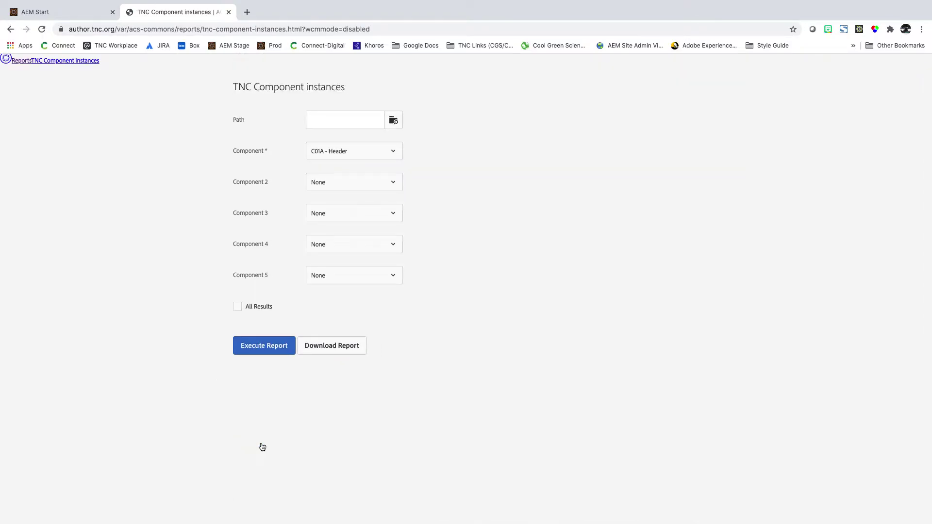
Step: Set the report path to the Web section under Global Digital, Global Digital Knowledge Center, Resources
{"action": "left_click", "coordinate": [395, 120]}
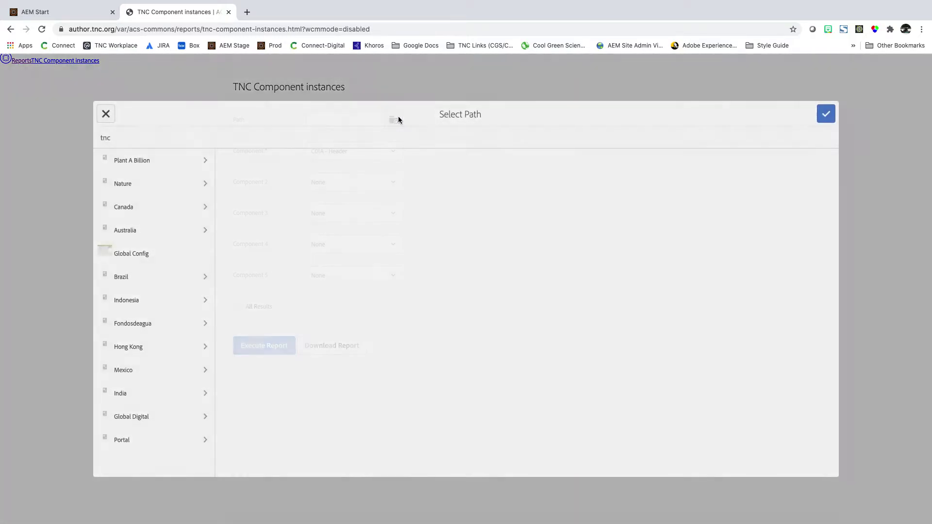
{"action": "left_click", "coordinate": [158, 418]}
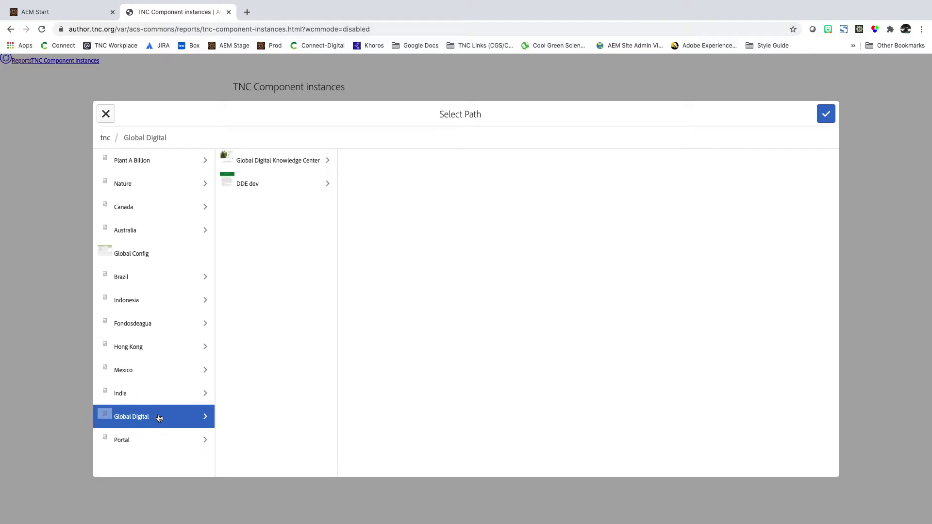
{"action": "left_click", "coordinate": [292, 166]}
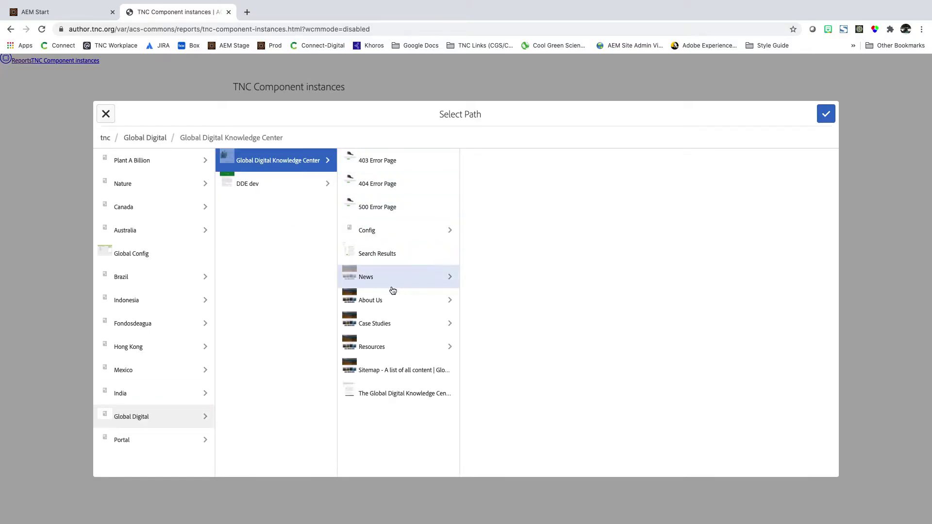
{"action": "left_click", "coordinate": [403, 350]}
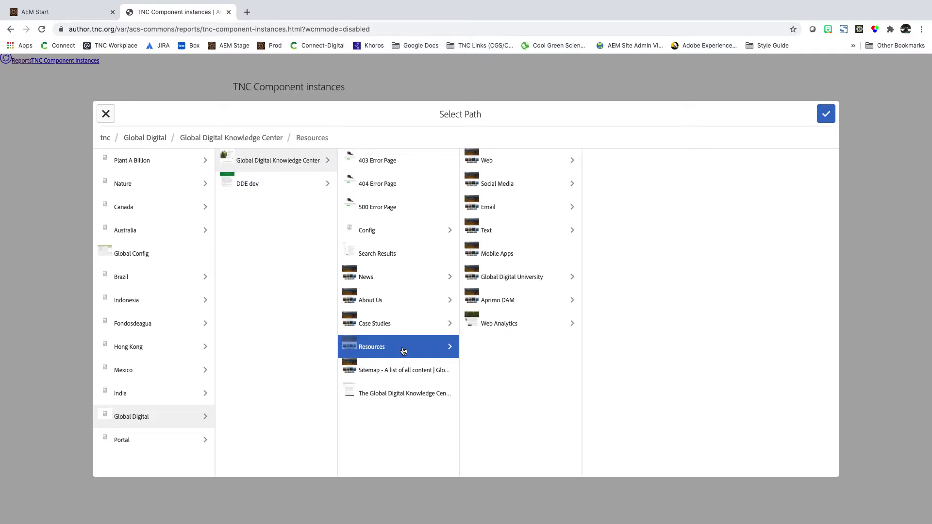
{"action": "left_click", "coordinate": [490, 164]}
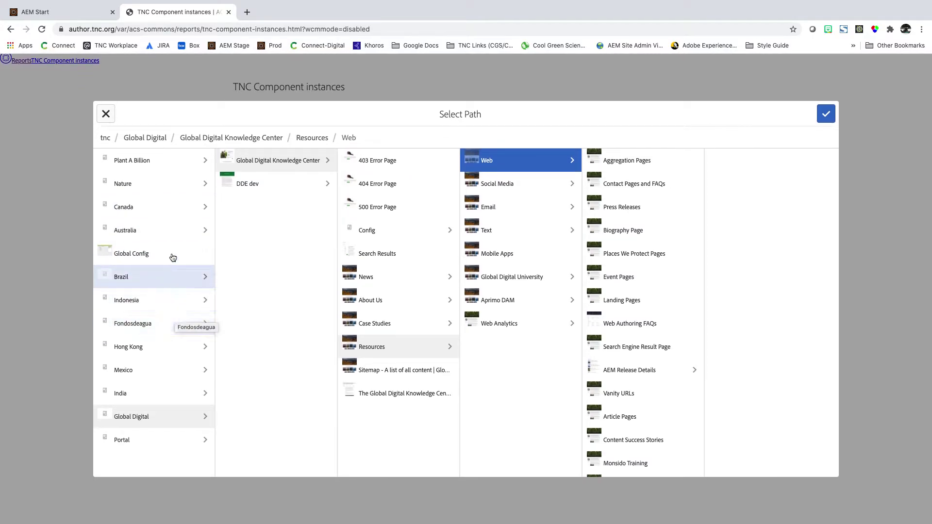
{"action": "left_click", "coordinate": [173, 185]}
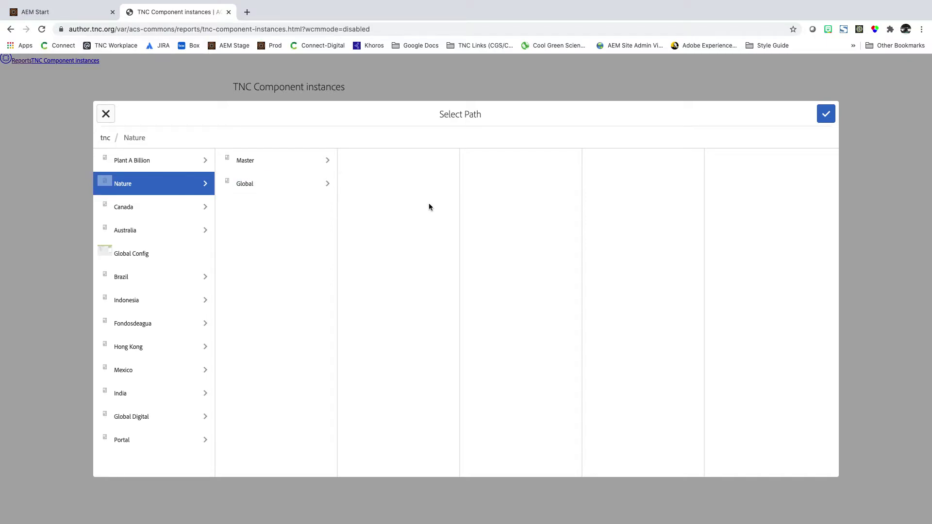
{"action": "left_click", "coordinate": [131, 418]}
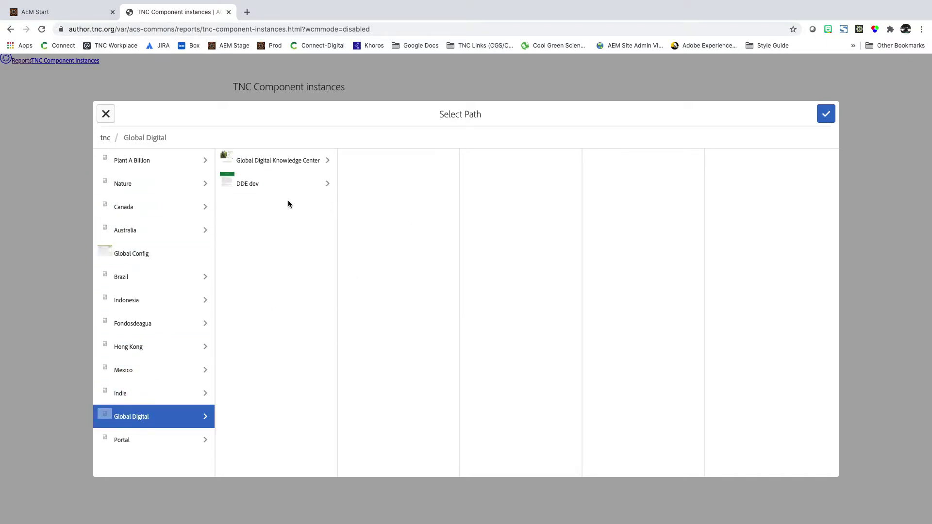
{"action": "left_click", "coordinate": [289, 161]}
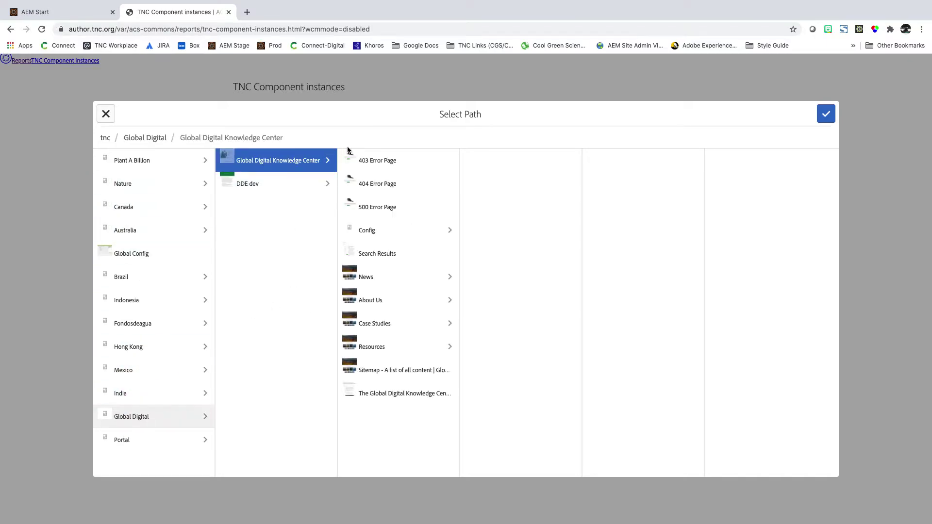
{"action": "left_click", "coordinate": [388, 346]}
{"action": "left_click", "coordinate": [526, 163]}
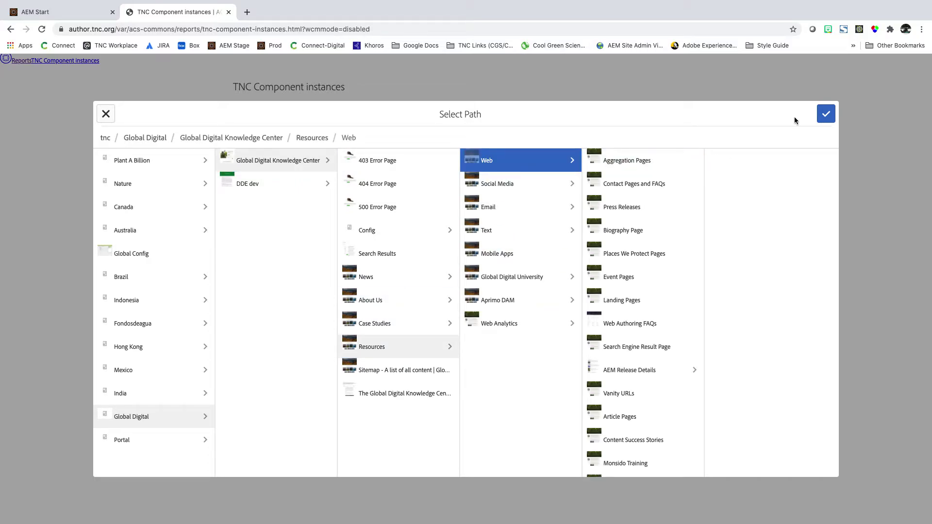
{"action": "left_click", "coordinate": [826, 114]}
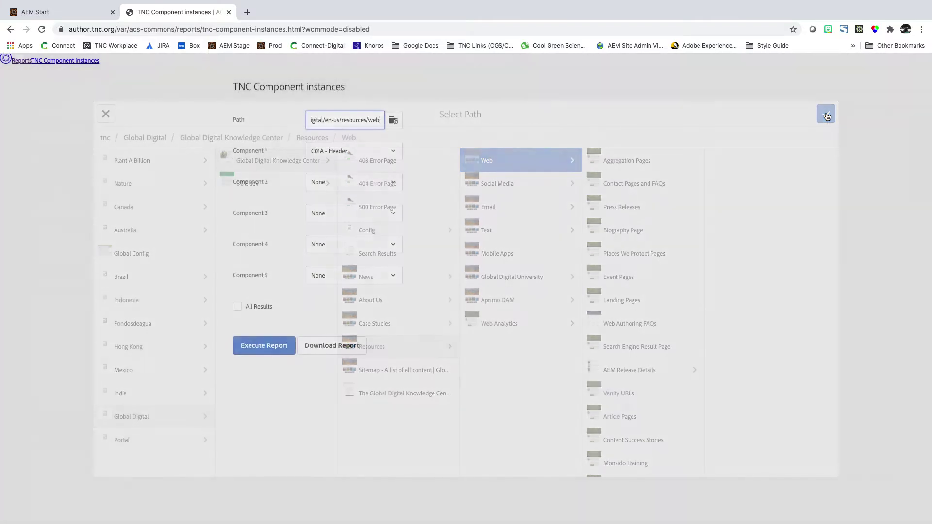
Step: Choose C79 - Text Asset Component as the report's required component
{"action": "left_click", "coordinate": [394, 151]}
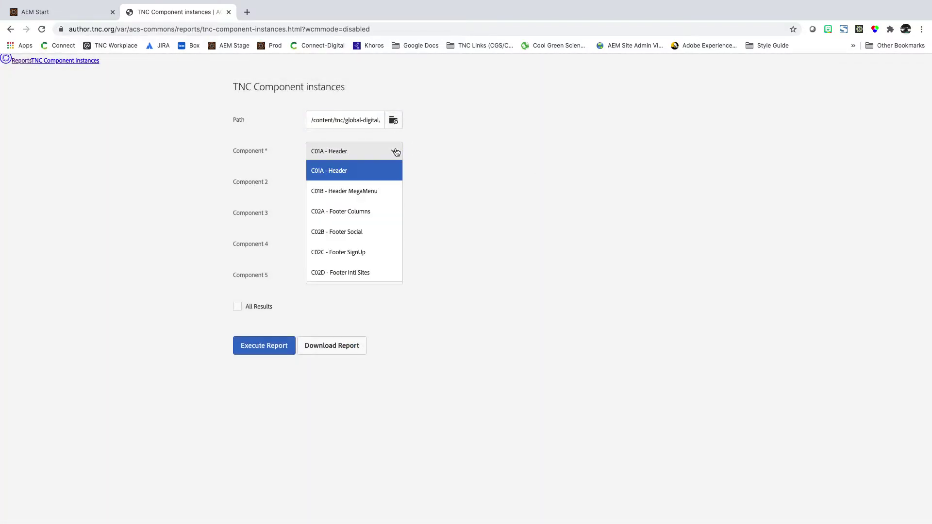
{"action": "scroll", "coordinate": [381, 258], "scroll_direction": "down", "scroll_amount": 10}
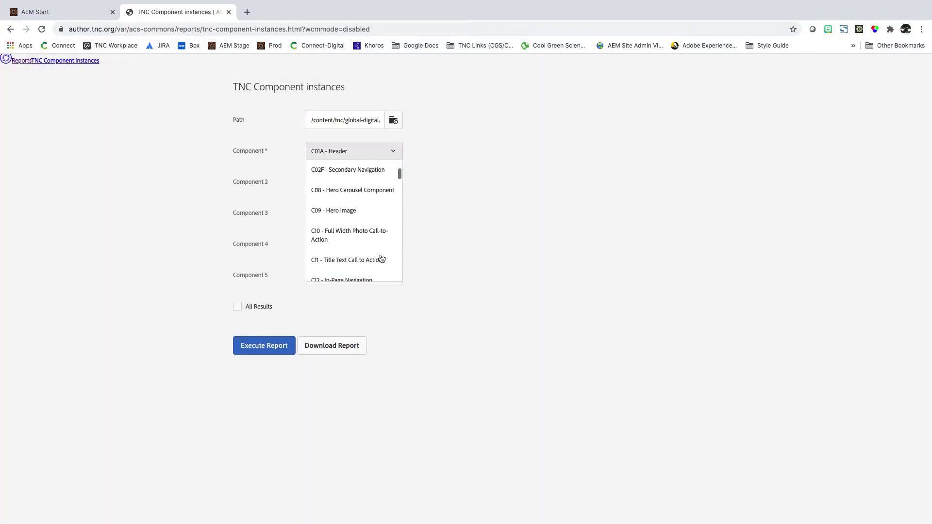
{"action": "scroll", "coordinate": [382, 258], "scroll_direction": "down", "scroll_amount": 8}
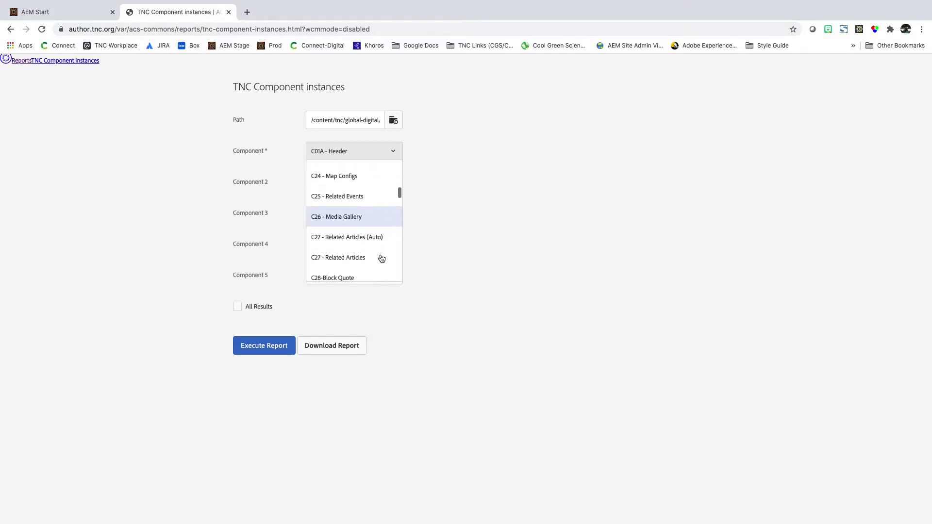
{"action": "scroll", "coordinate": [382, 258], "scroll_direction": "down", "scroll_amount": 10}
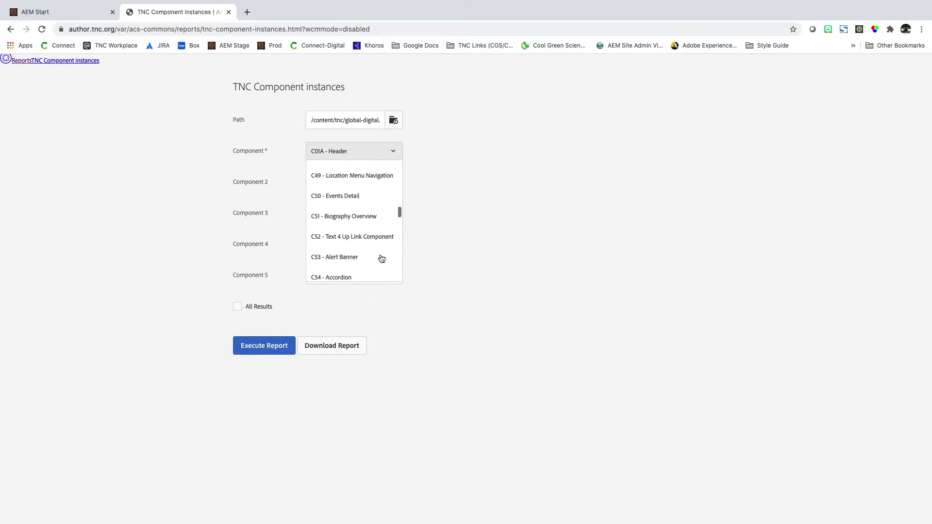
{"action": "scroll", "coordinate": [382, 258], "scroll_direction": "down", "scroll_amount": 8}
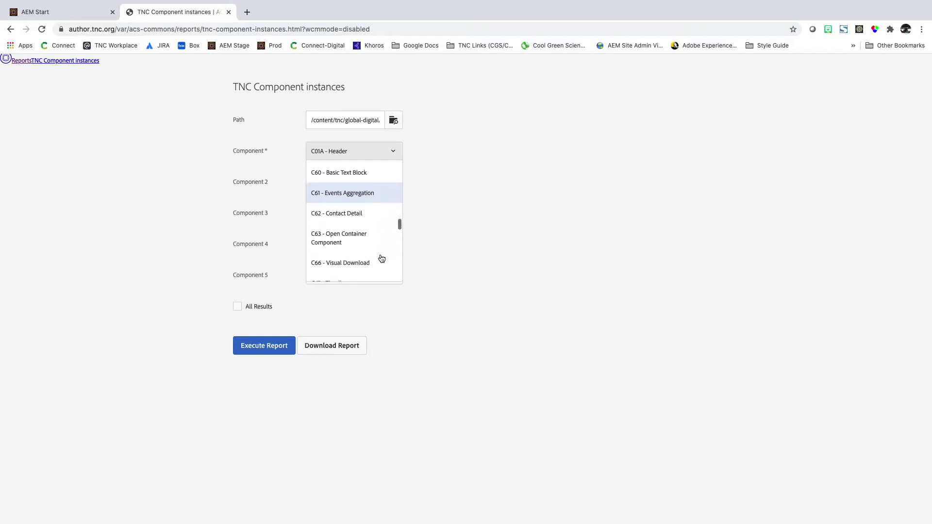
{"action": "scroll", "coordinate": [381, 258], "scroll_direction": "down", "scroll_amount": 5}
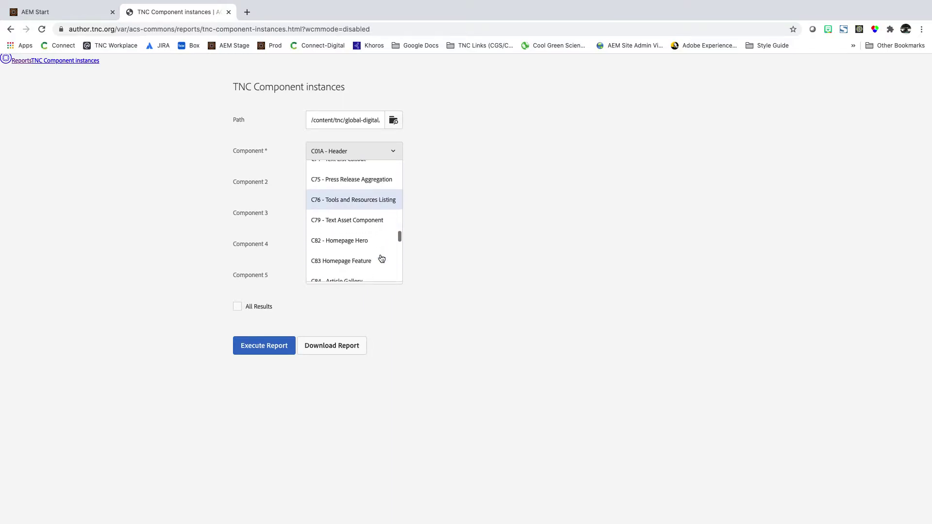
{"action": "left_click", "coordinate": [370, 227]}
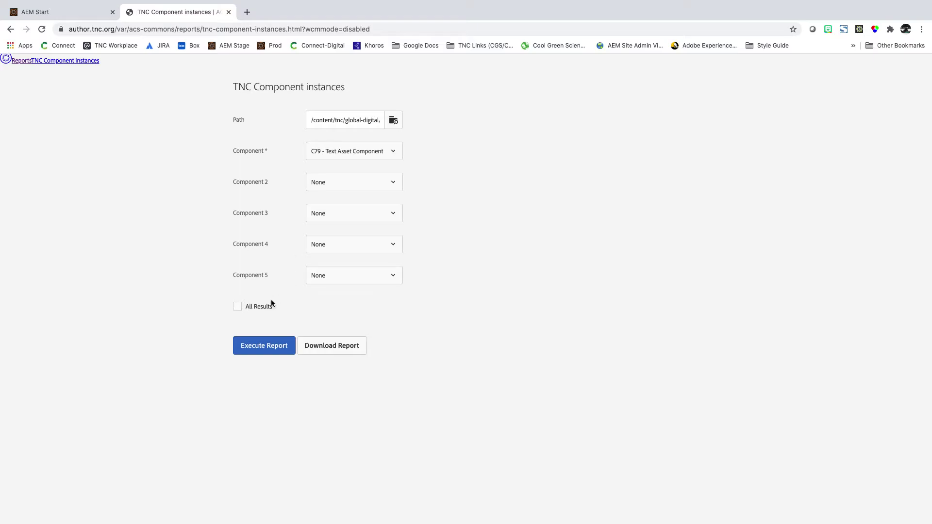
Step: Enable All Results and execute the component instances report
{"action": "left_click", "coordinate": [237, 306]}
{"action": "left_click", "coordinate": [255, 348]}
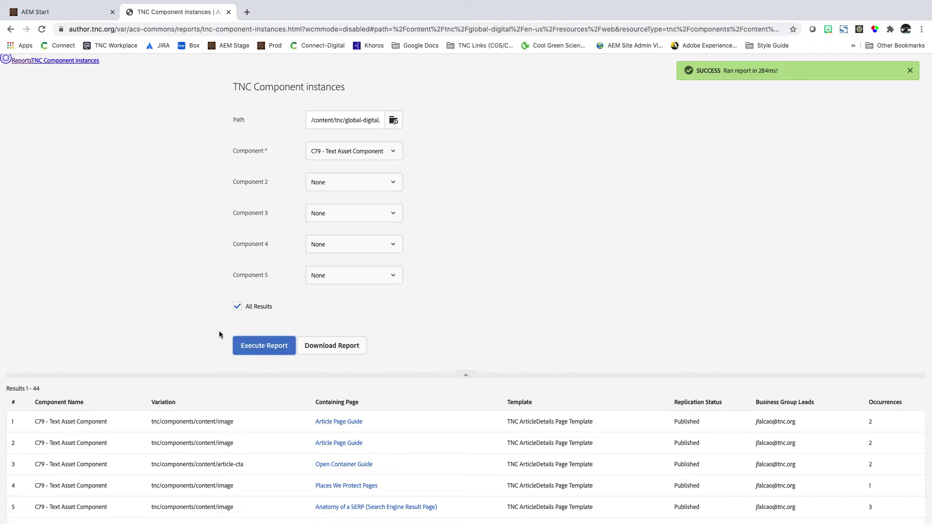
Step: Examine the report's result rows and their component name, variation and containing page columns
{"action": "scroll", "coordinate": [201, 330], "scroll_direction": "down", "scroll_amount": 5}
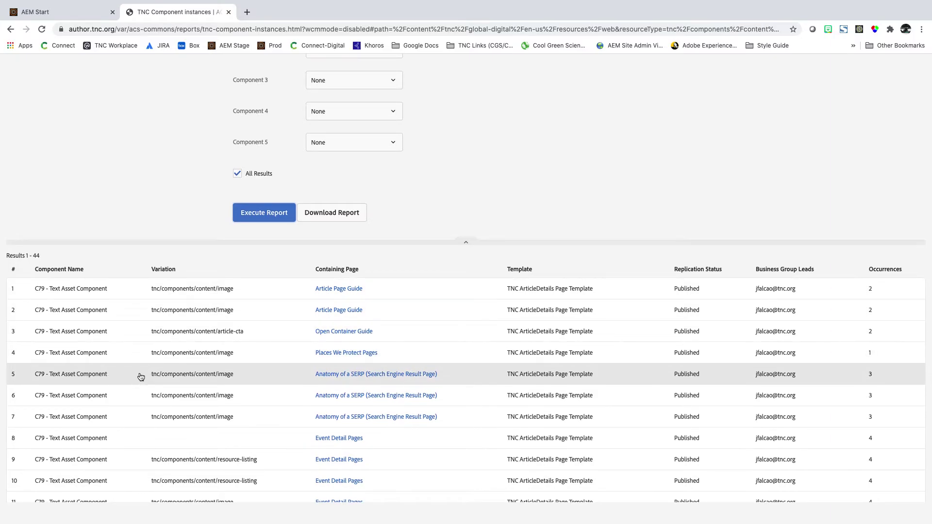
{"action": "scroll", "coordinate": [126, 299], "scroll_direction": "up", "scroll_amount": 1}
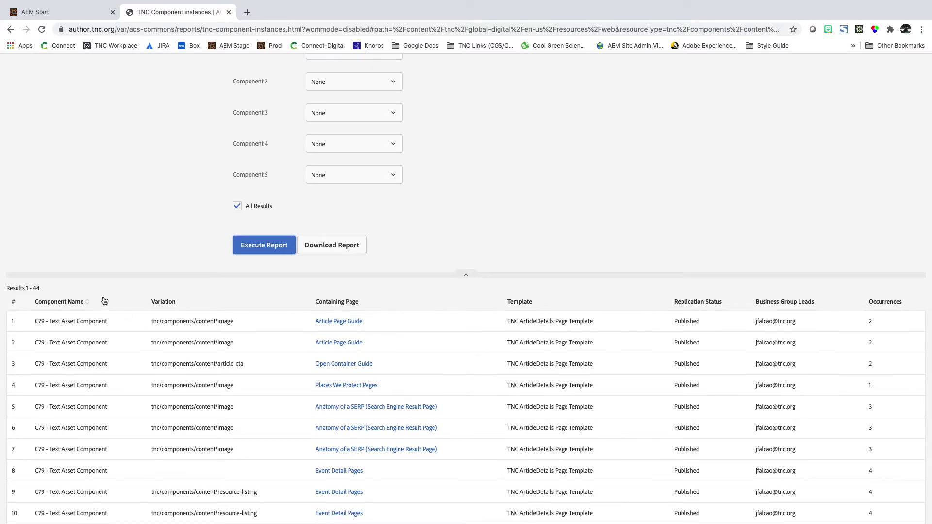
{"action": "scroll", "coordinate": [104, 301], "scroll_direction": "up", "scroll_amount": 1}
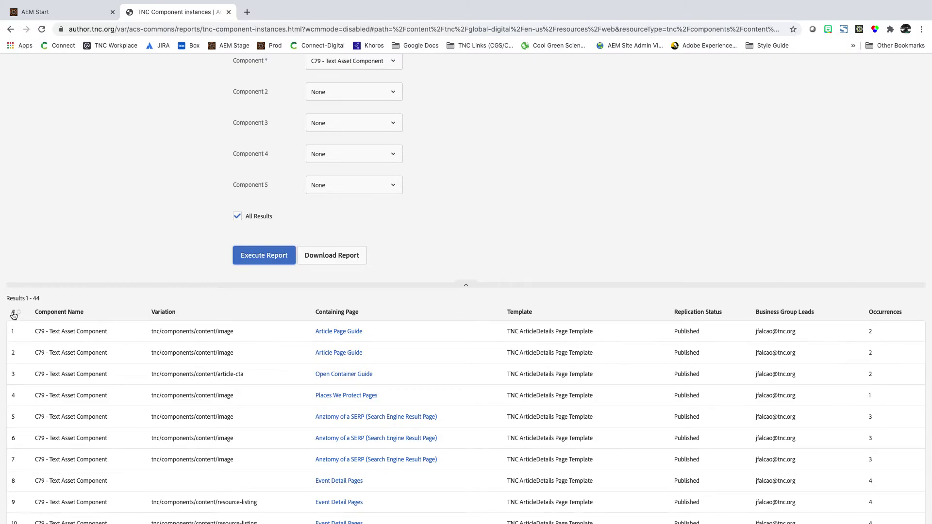
{"action": "scroll", "coordinate": [15, 317], "scroll_direction": "down", "scroll_amount": 3}
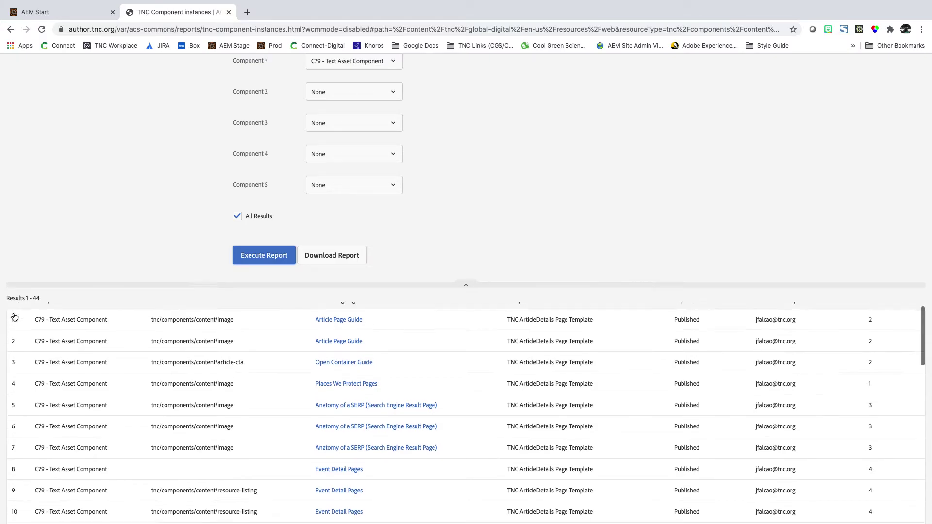
{"action": "scroll", "coordinate": [29, 308], "scroll_direction": "up", "scroll_amount": 2}
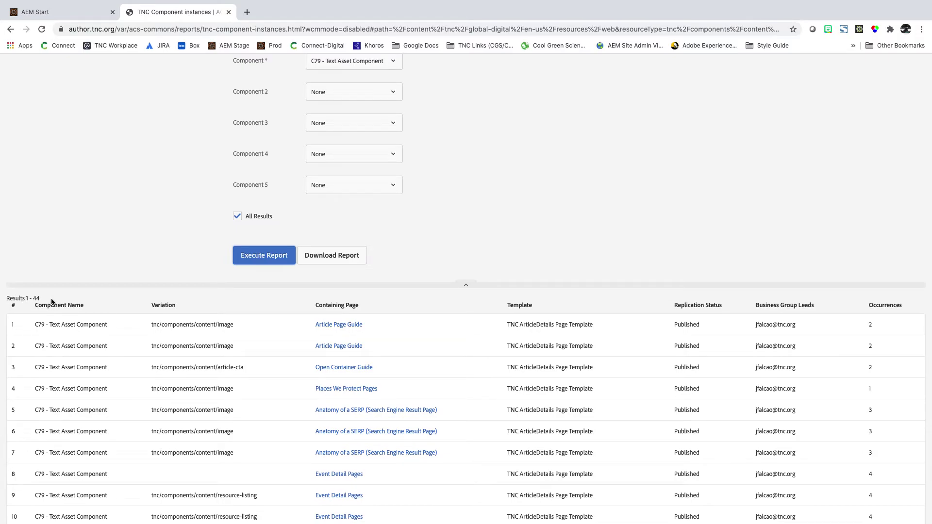
{"action": "scroll", "coordinate": [36, 347], "scroll_direction": "down", "scroll_amount": 1}
{"action": "scroll", "coordinate": [44, 323], "scroll_direction": "up", "scroll_amount": 2}
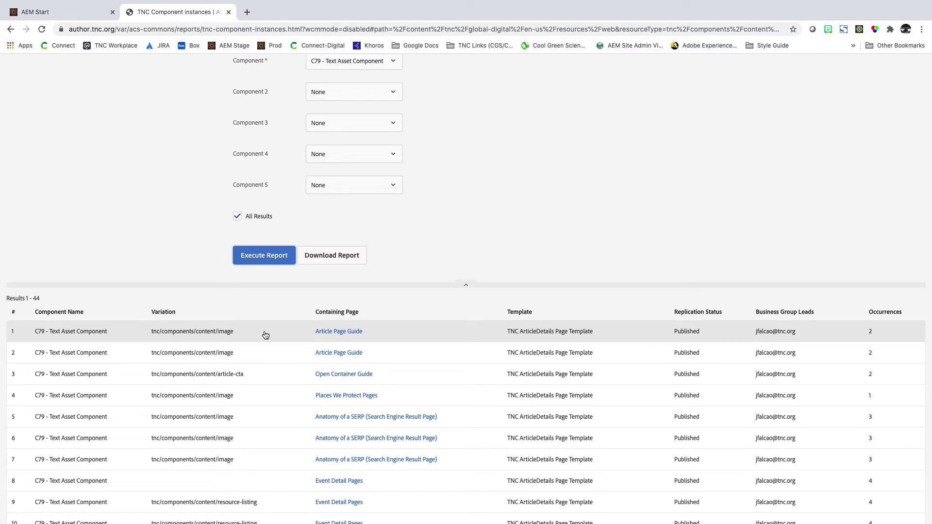
Step: Open the first result's Article Page Guide in Sites, select the Article Pages entry, and return to the report results
{"action": "left_click", "coordinate": [351, 332]}
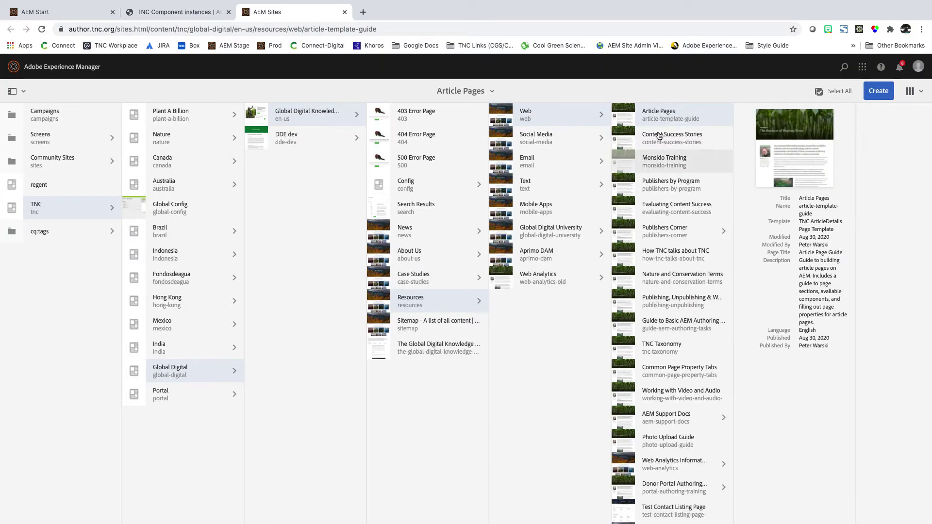
{"action": "left_click", "coordinate": [624, 116]}
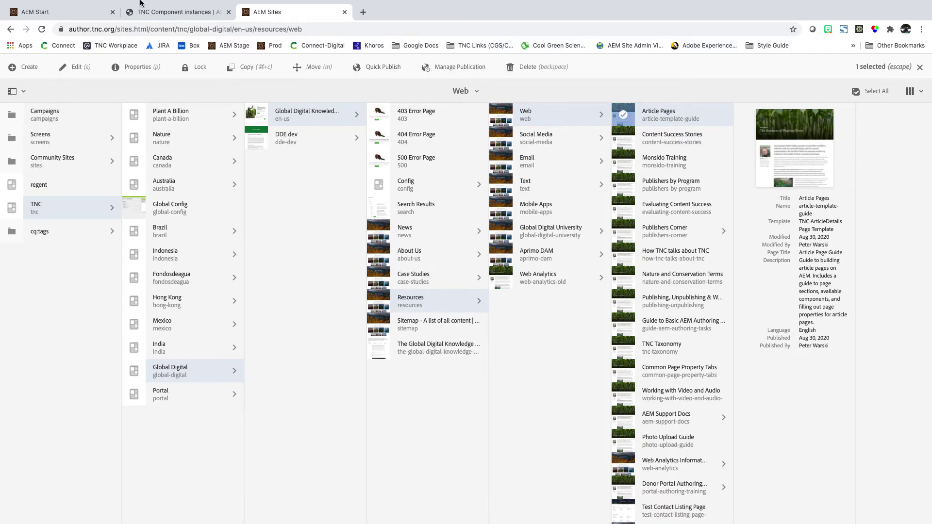
{"action": "left_click", "coordinate": [164, 33]}
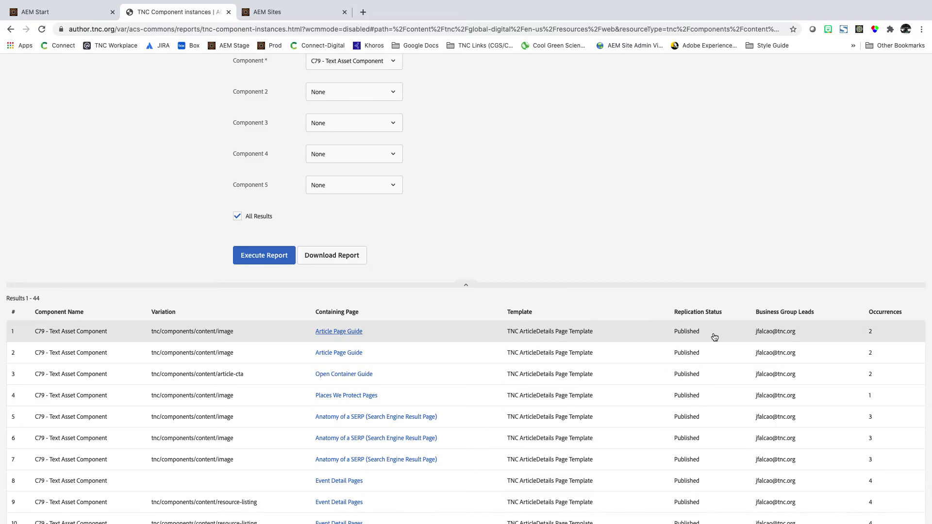
Step: Examine the template, replication status, business group leads and occurrences columns through all rows of the report results
{"action": "scroll", "coordinate": [715, 337], "scroll_direction": "down", "scroll_amount": 8}
{"action": "scroll", "coordinate": [714, 336], "scroll_direction": "down", "scroll_amount": 7}
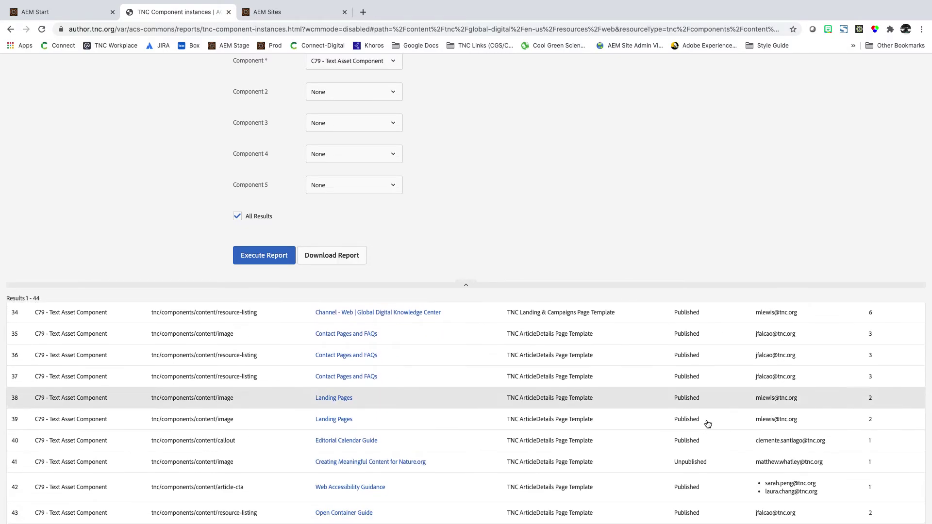
{"action": "scroll", "coordinate": [709, 460], "scroll_direction": "up", "scroll_amount": 10}
{"action": "scroll", "coordinate": [707, 457], "scroll_direction": "up", "scroll_amount": 4}
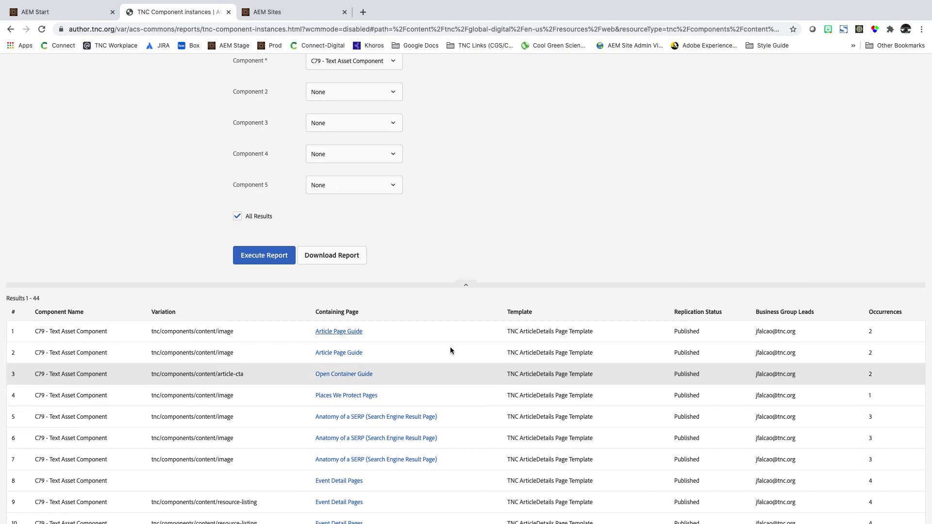
Step: Leave the TNC Component instances report and return to the overview of all available reports
{"action": "scroll", "coordinate": [444, 330], "scroll_direction": "up", "scroll_amount": 3}
{"action": "scroll", "coordinate": [436, 330], "scroll_direction": "up", "scroll_amount": 1}
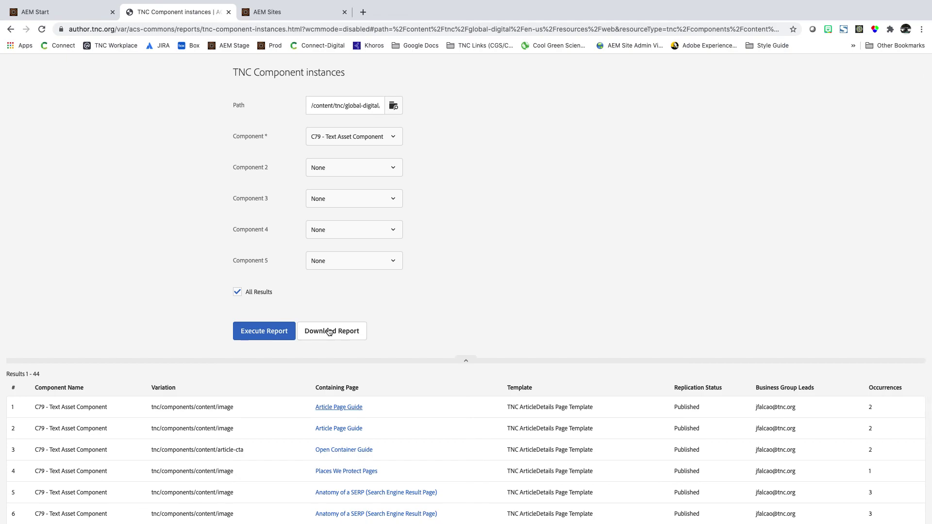
{"action": "scroll", "coordinate": [329, 332], "scroll_direction": "up", "scroll_amount": 1}
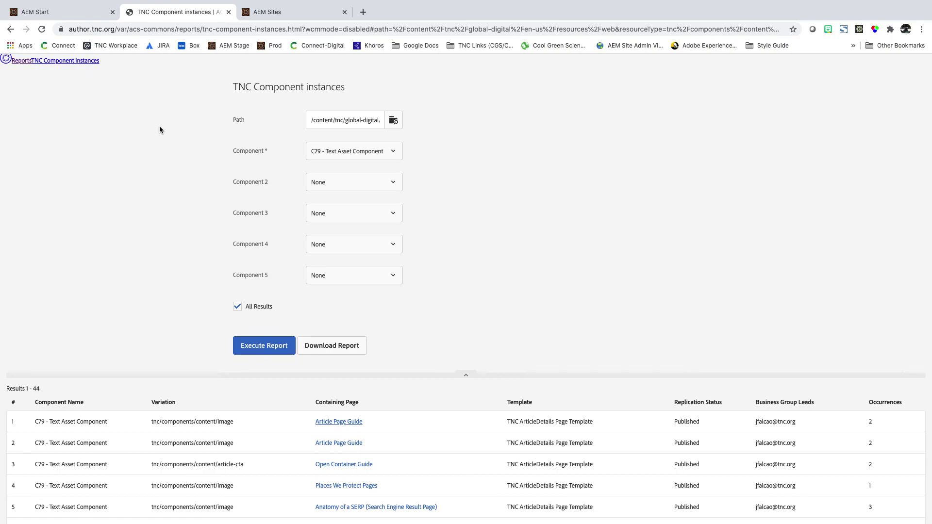
{"action": "left_click", "coordinate": [21, 62]}
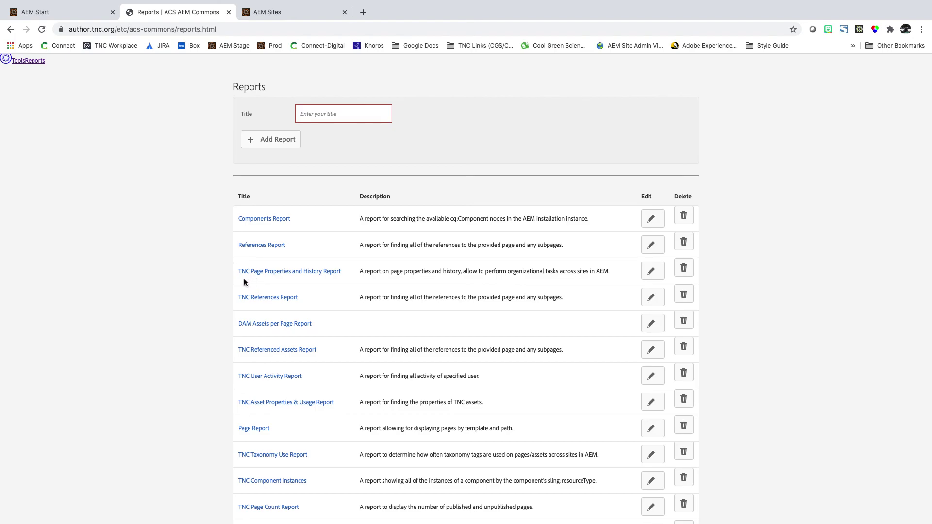
{"action": "mouse_move", "coordinate": [665, 516]}
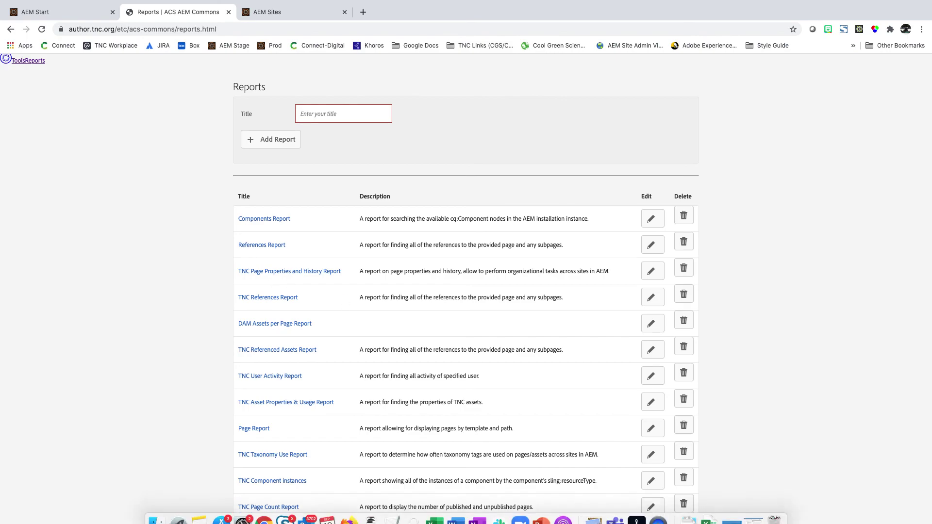
{"action": "right_click", "coordinate": [661, 518]}
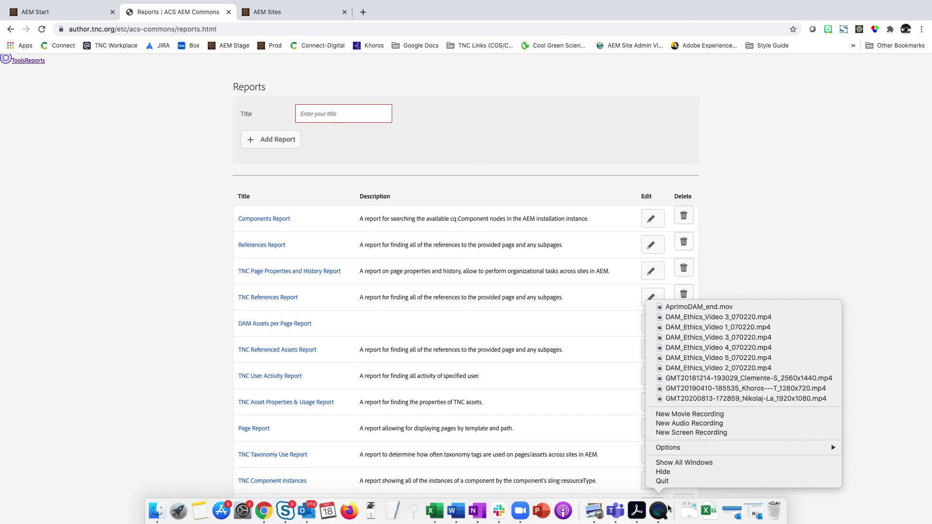